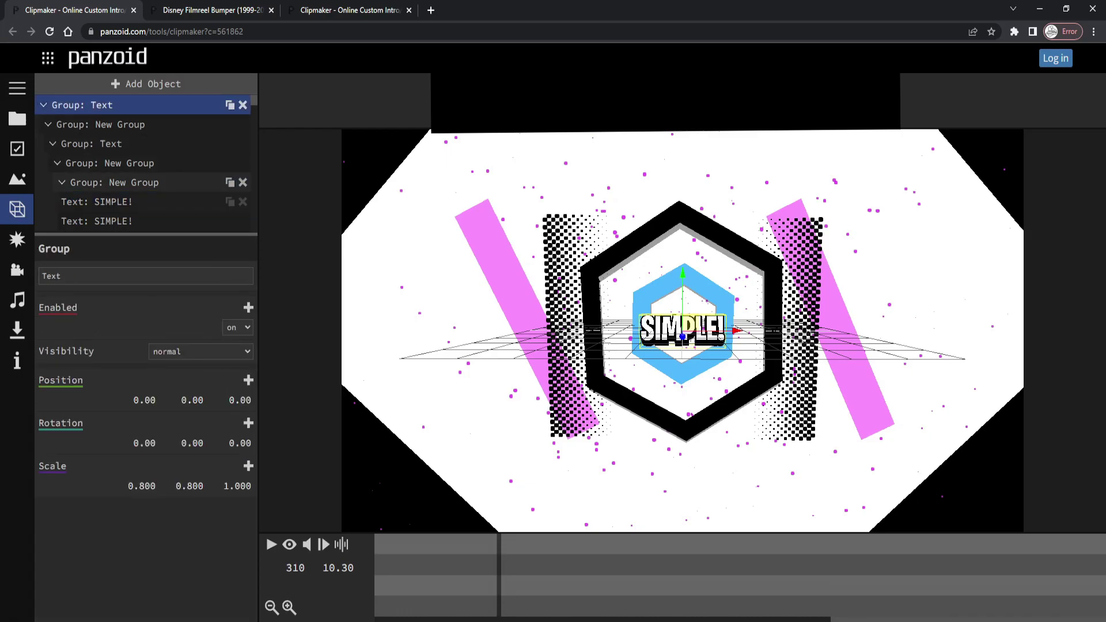
{"action": "scroll", "coordinate": [146, 164], "scroll_direction": "down", "scroll_amount": 3}
{"action": "scroll", "coordinate": [147, 164], "scroll_direction": "up", "scroll_amount": 1}
{"action": "scroll", "coordinate": [146, 164], "scroll_direction": "up", "scroll_amount": 1}
{"action": "scroll", "coordinate": [146, 164], "scroll_direction": "up", "scroll_amount": 1}
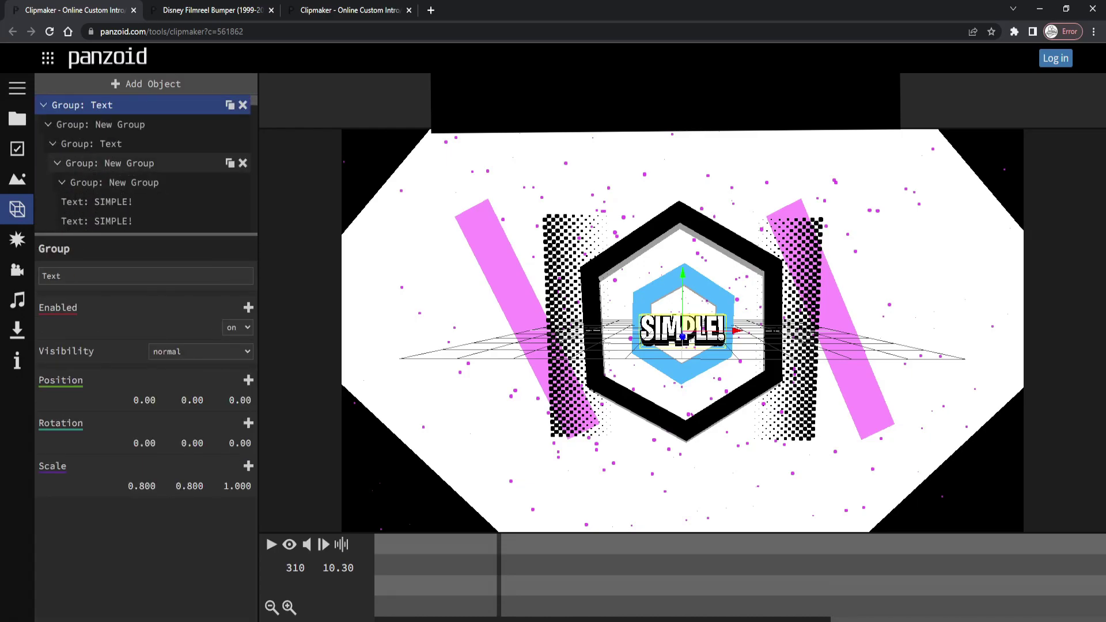
{"action": "scroll", "coordinate": [146, 164], "scroll_direction": "down", "scroll_amount": 3}
- Browse the scene's layer groups and select the first 'Text: SIMPLE!' object to show its settings
{"action": "left_click", "coordinate": [129, 174]}
{"action": "left_click", "coordinate": [129, 213]}
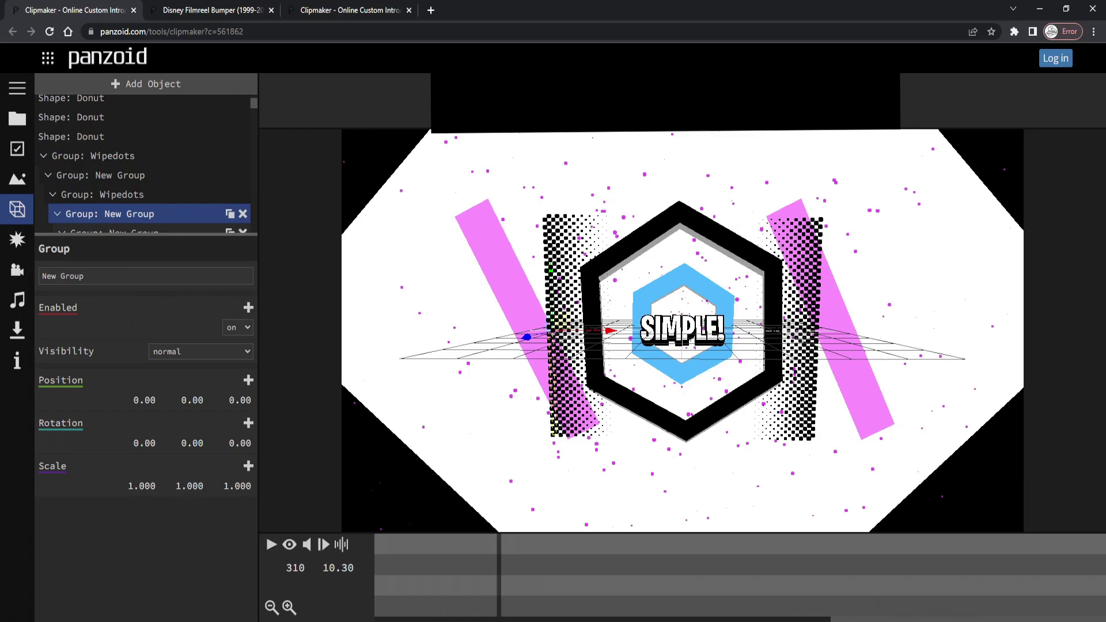
{"action": "left_click", "coordinate": [130, 156]}
{"action": "scroll", "coordinate": [129, 164], "scroll_direction": "up", "scroll_amount": 2}
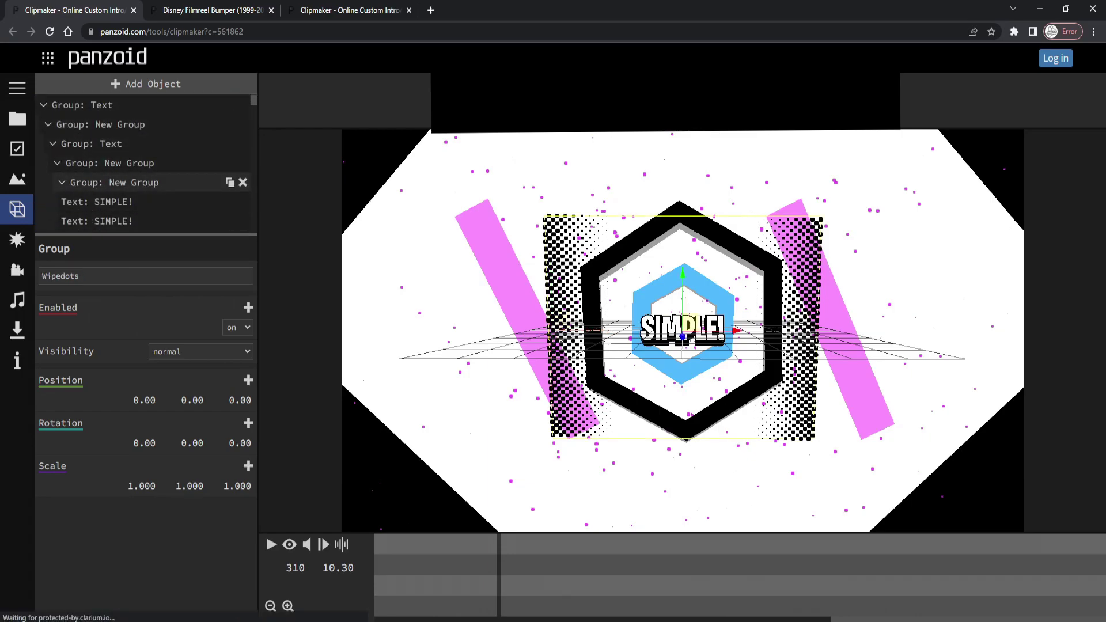
{"action": "left_click", "coordinate": [129, 202]}
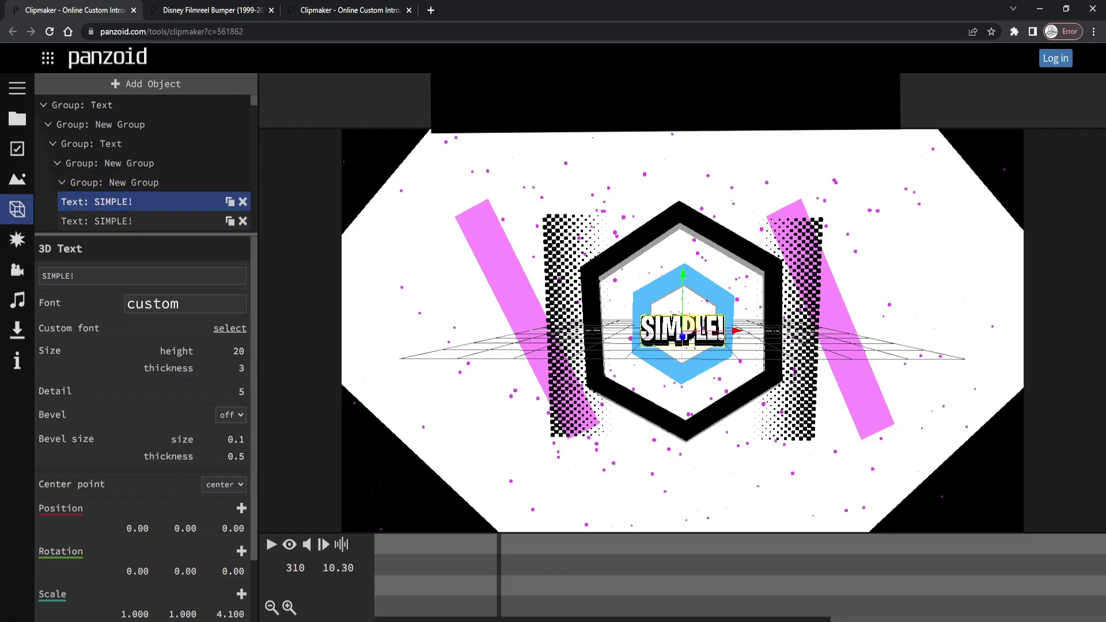
- Compare the two SIMPLE! text objects, then change the first one's text to CHRISPALM
{"action": "left_click", "coordinate": [95, 221]}
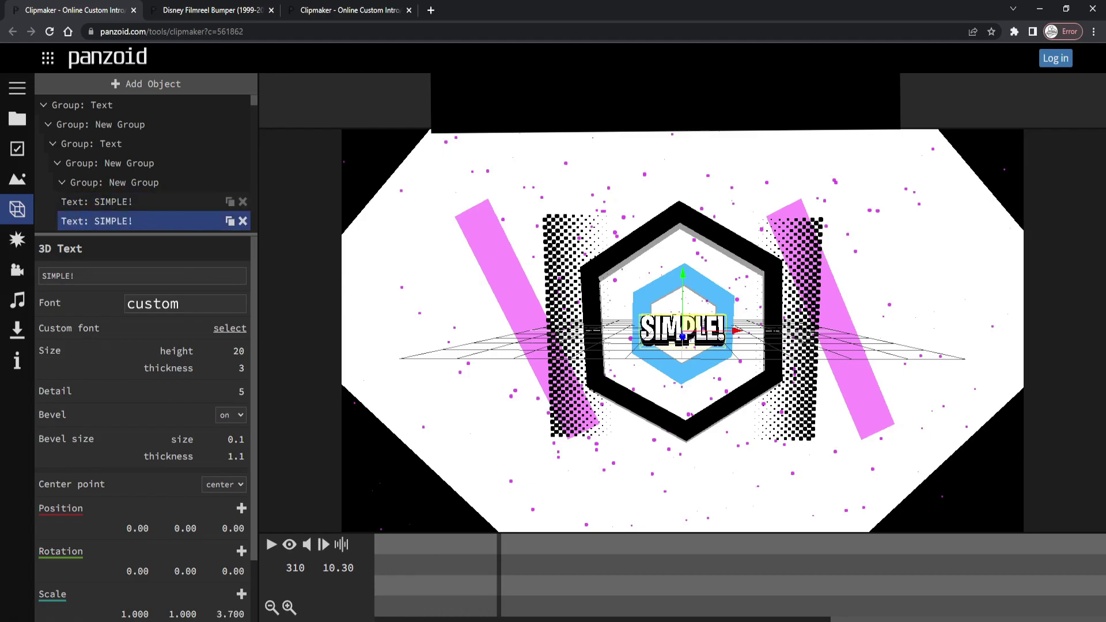
{"action": "left_click", "coordinate": [95, 201]}
{"action": "left_click", "coordinate": [95, 221]}
{"action": "left_click", "coordinate": [95, 202]}
{"action": "left_click", "coordinate": [96, 221]}
{"action": "left_click", "coordinate": [95, 201]}
{"action": "left_click", "coordinate": [95, 221]}
{"action": "left_click", "coordinate": [95, 202]}
{"action": "double_click", "coordinate": [57, 275]}
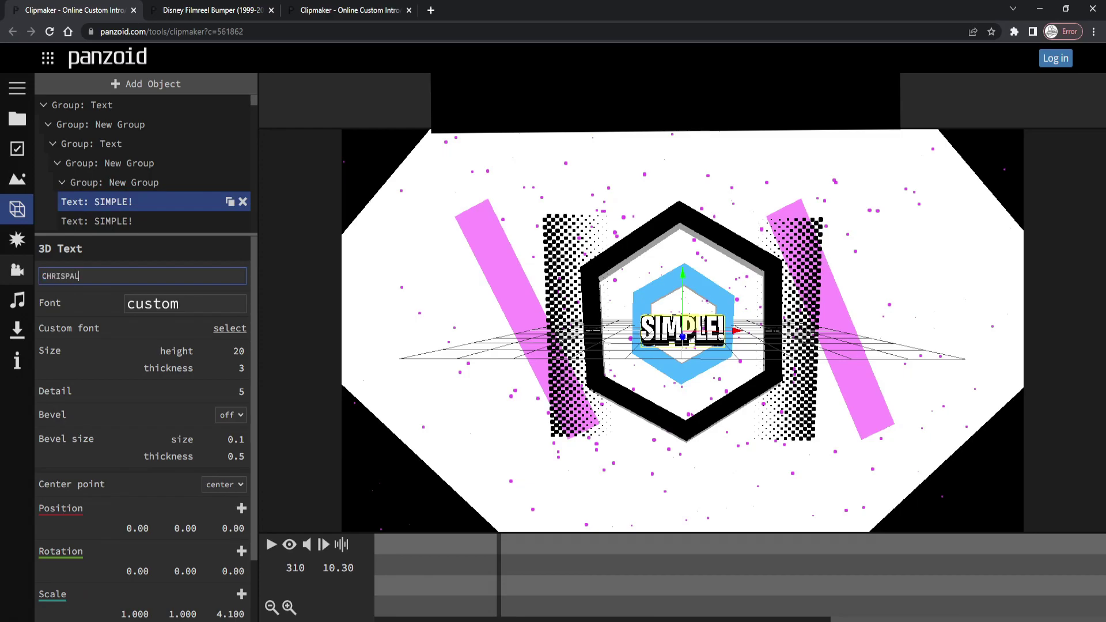
{"action": "key", "text": "Return"}
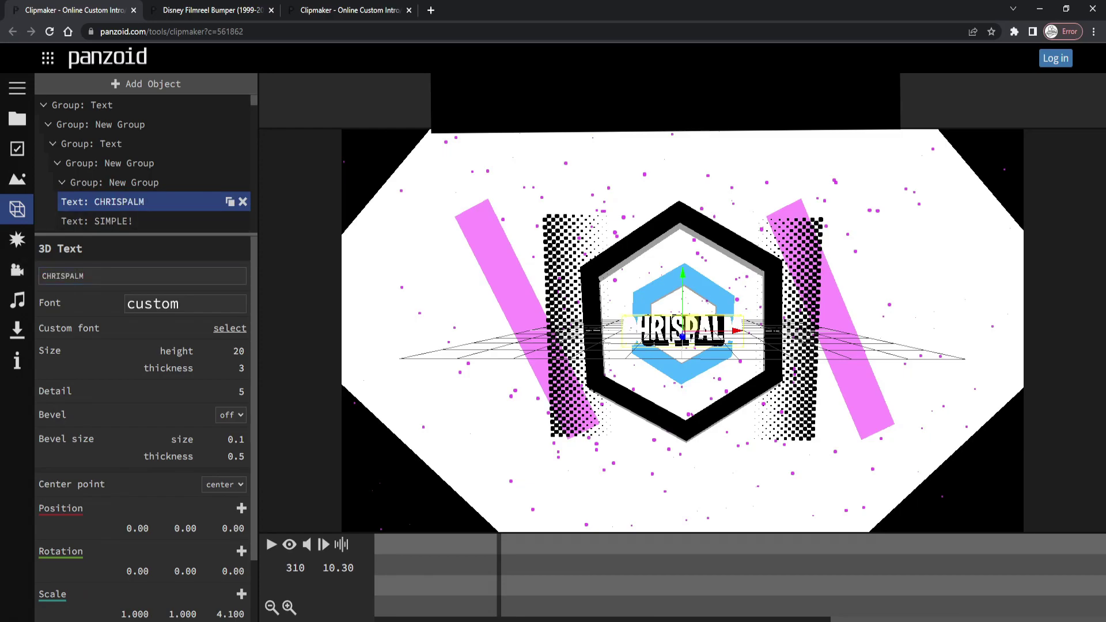
{"action": "scroll", "coordinate": [682, 331], "scroll_direction": "up", "scroll_amount": 2}
{"action": "scroll", "coordinate": [683, 332], "scroll_direction": "up", "scroll_amount": 2}
{"action": "scroll", "coordinate": [683, 331], "scroll_direction": "up", "scroll_amount": 2}
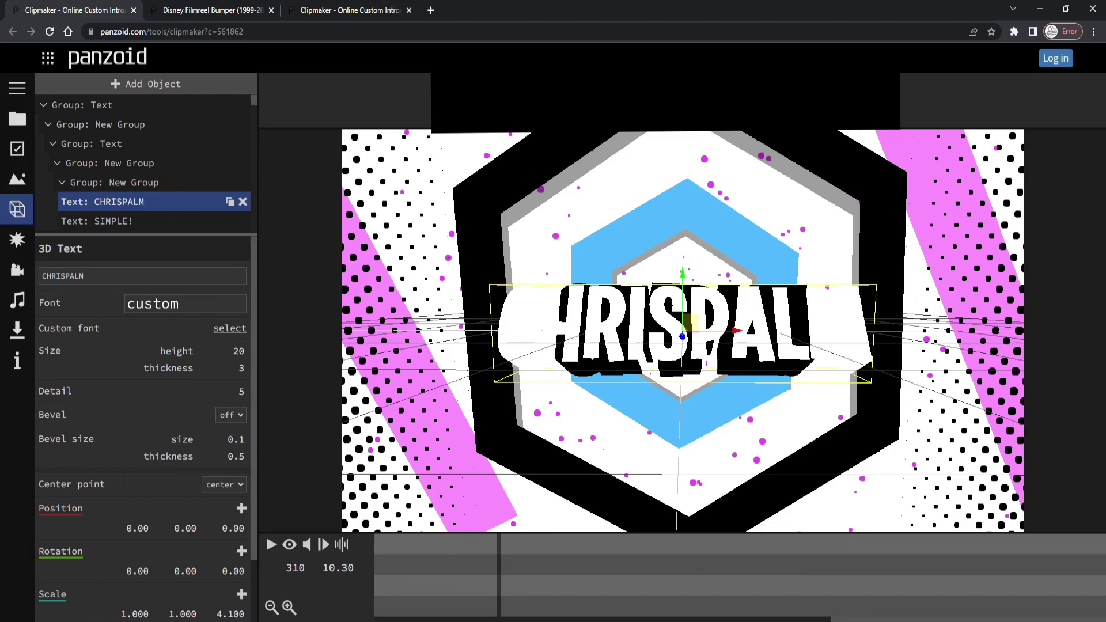
- Preview the scene, then change the second SIMPLE! text object to CHRISPALM
{"action": "left_click", "coordinate": [290, 544]}
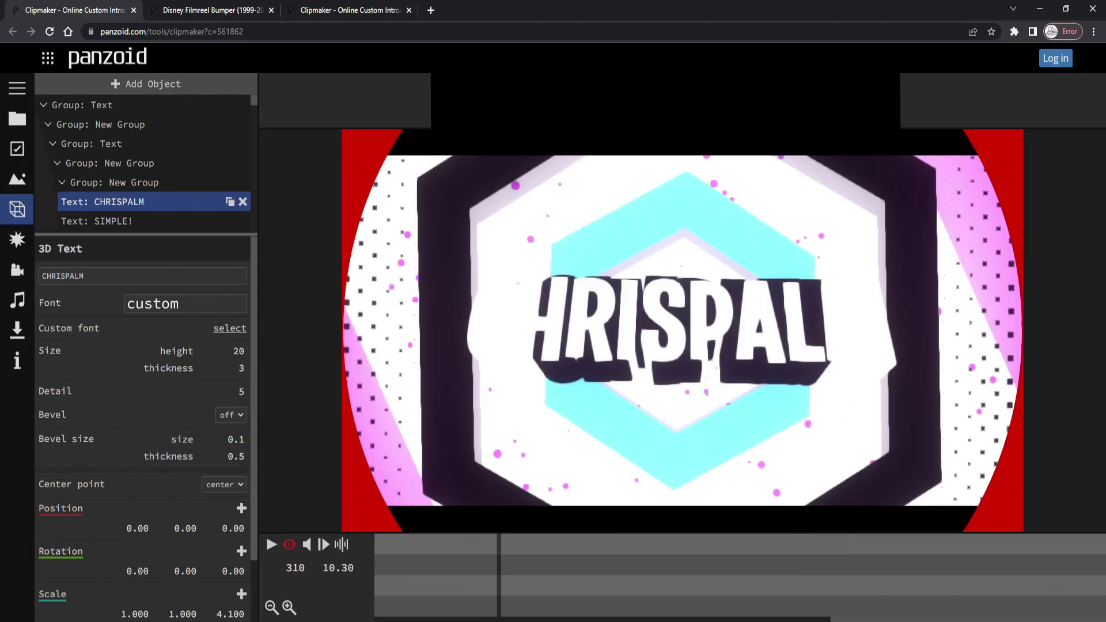
{"action": "left_click", "coordinate": [289, 544]}
{"action": "scroll", "coordinate": [683, 331], "scroll_direction": "down", "scroll_amount": 2}
{"action": "scroll", "coordinate": [682, 330], "scroll_direction": "down", "scroll_amount": 2}
{"action": "scroll", "coordinate": [682, 331], "scroll_direction": "down", "scroll_amount": 2}
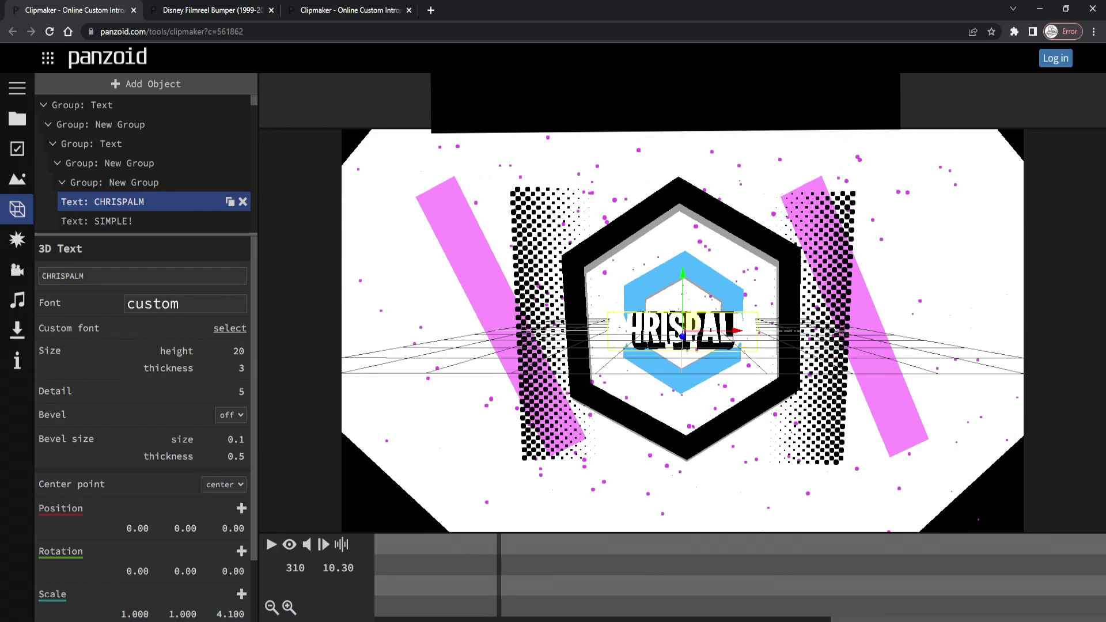
{"action": "left_click", "coordinate": [96, 221]}
{"action": "key", "text": "ctrl+a"}
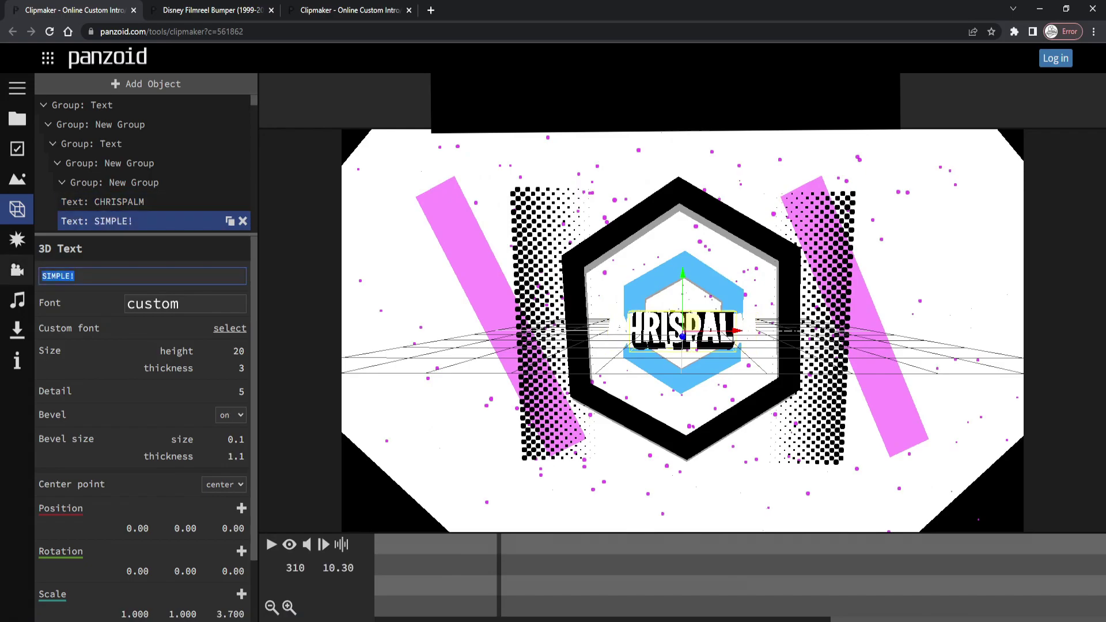
{"action": "key", "text": "Return"}
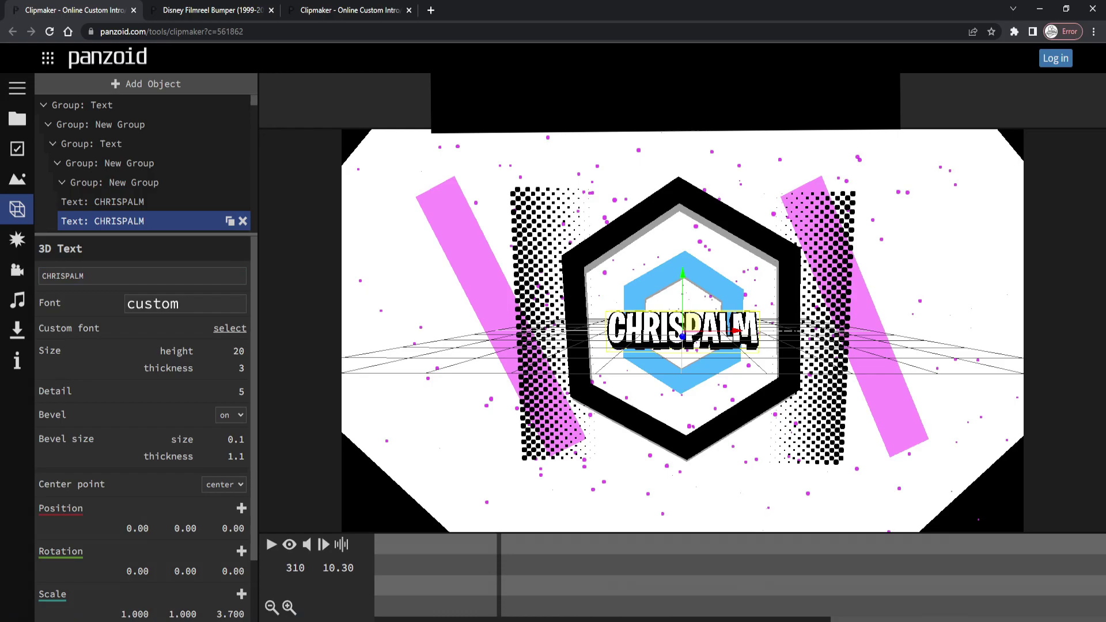
{"action": "left_click", "coordinate": [103, 201]}
- Compare the two CHRISPALM text objects and orbit to an angled close-up of the text
{"action": "left_click", "coordinate": [102, 222]}
{"action": "left_click", "coordinate": [102, 202]}
{"action": "left_click", "coordinate": [102, 221]}
{"action": "left_click", "coordinate": [102, 201]}
{"action": "left_click", "coordinate": [103, 221]}
{"action": "left_click", "coordinate": [102, 202]}
{"action": "left_click", "coordinate": [102, 221]}
{"action": "left_click_drag", "start_coordinate": [682, 328], "coordinate": [484, 372]}
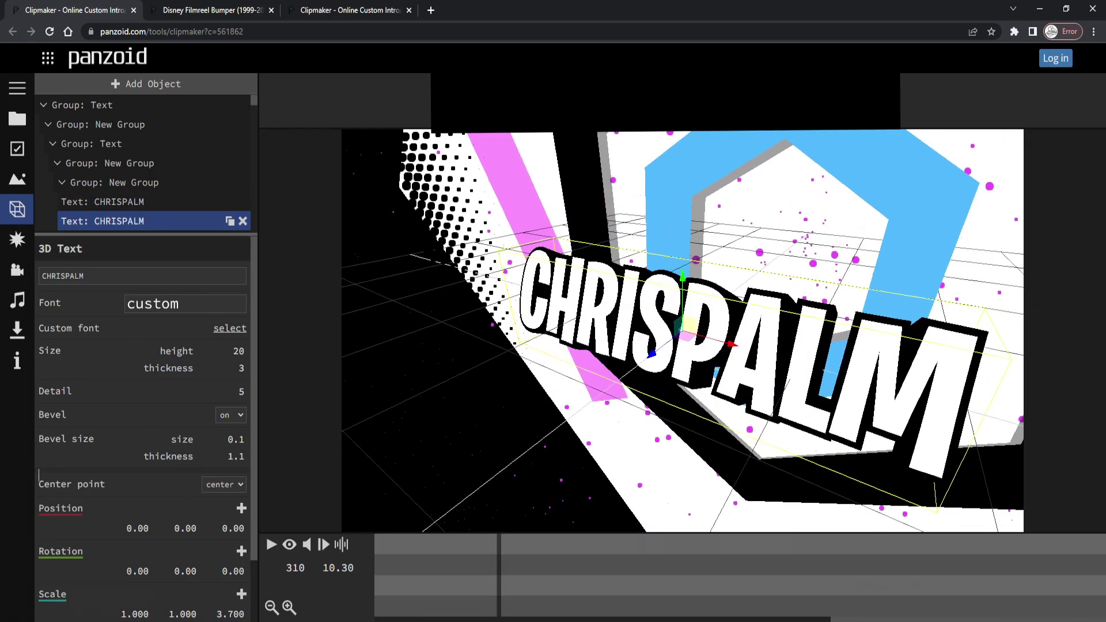
- Retype the upper and lower text objects as TECHNOBLADE, then play the intro animation
{"action": "left_click", "coordinate": [102, 202]}
{"action": "double_click", "coordinate": [62, 275]}
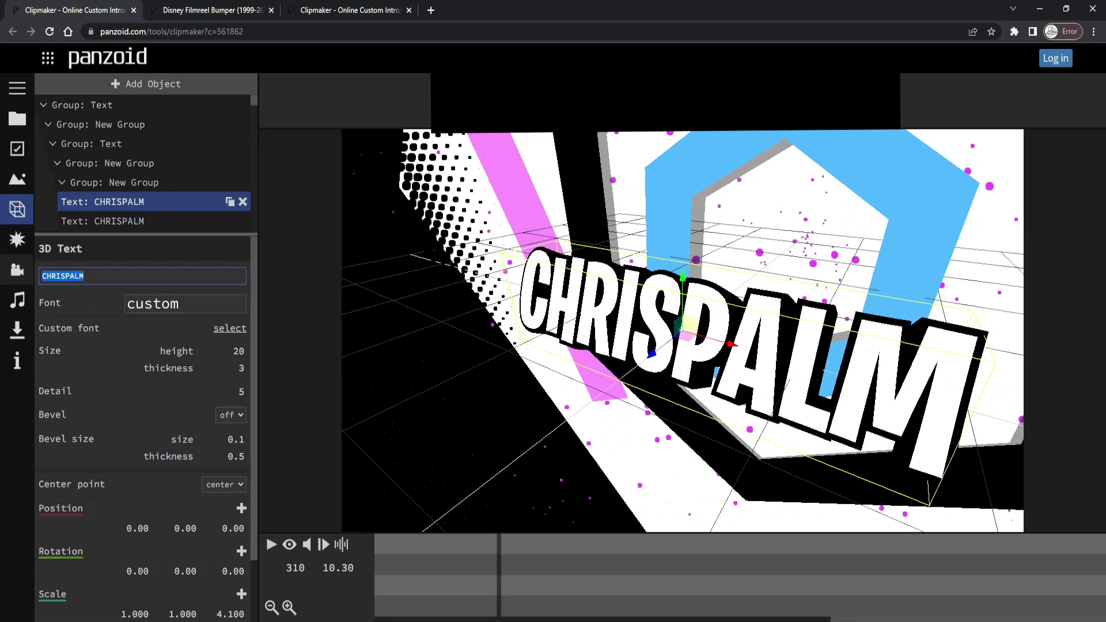
{"action": "type", "text": "TECHNOB"}
{"action": "key", "text": "Return"}
{"action": "left_click", "coordinate": [102, 221]}
{"action": "double_click", "coordinate": [60, 276]}
{"action": "type", "text": "TE"}
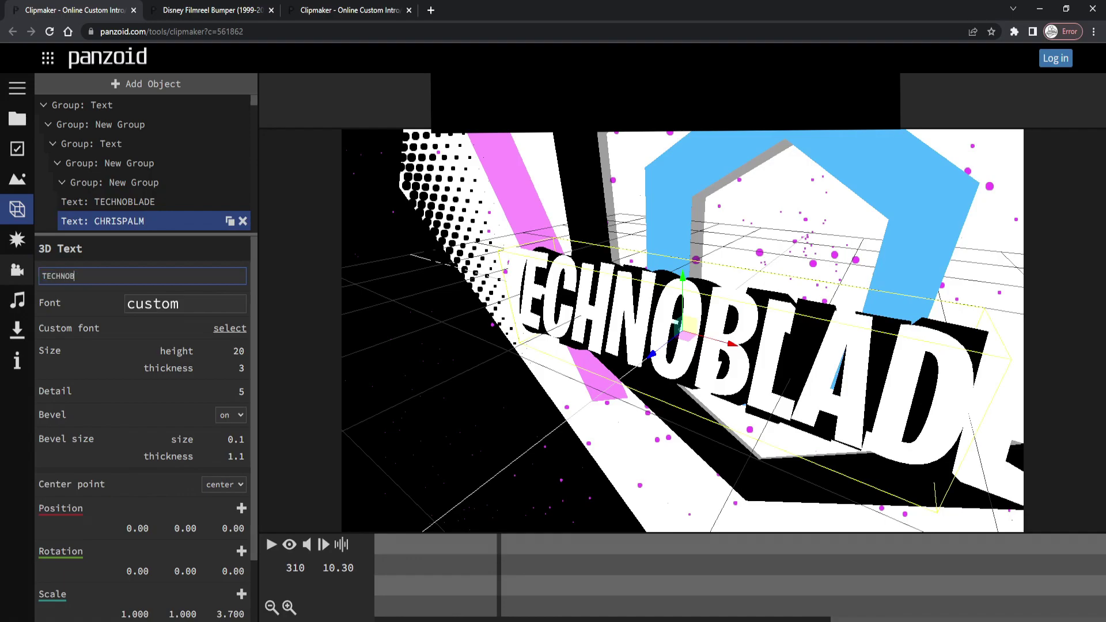
{"action": "key", "text": "Return"}
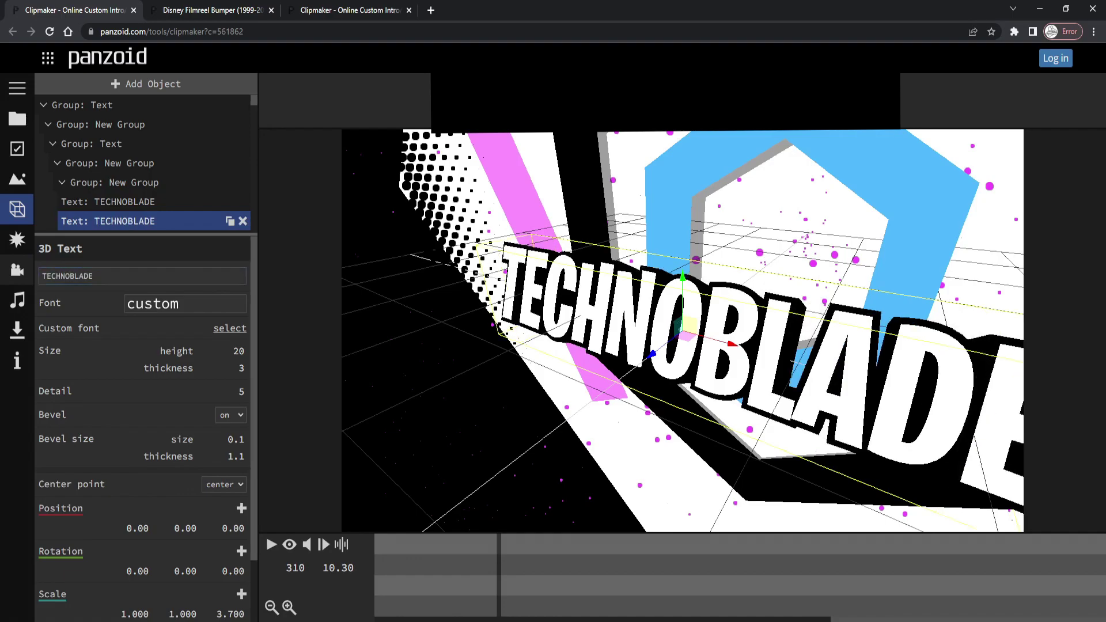
{"action": "key", "text": "space"}
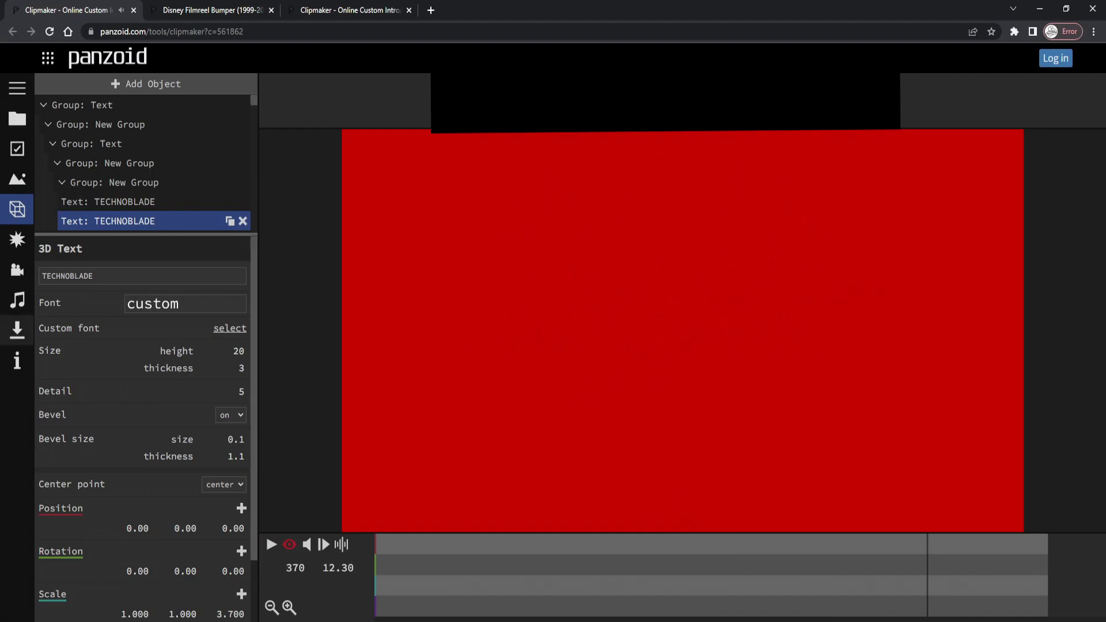
- In Download, keep Mode 'balanced' and Format '.mkv (vp8/opus)', and start the video render
{"action": "left_click", "coordinate": [17, 329]}
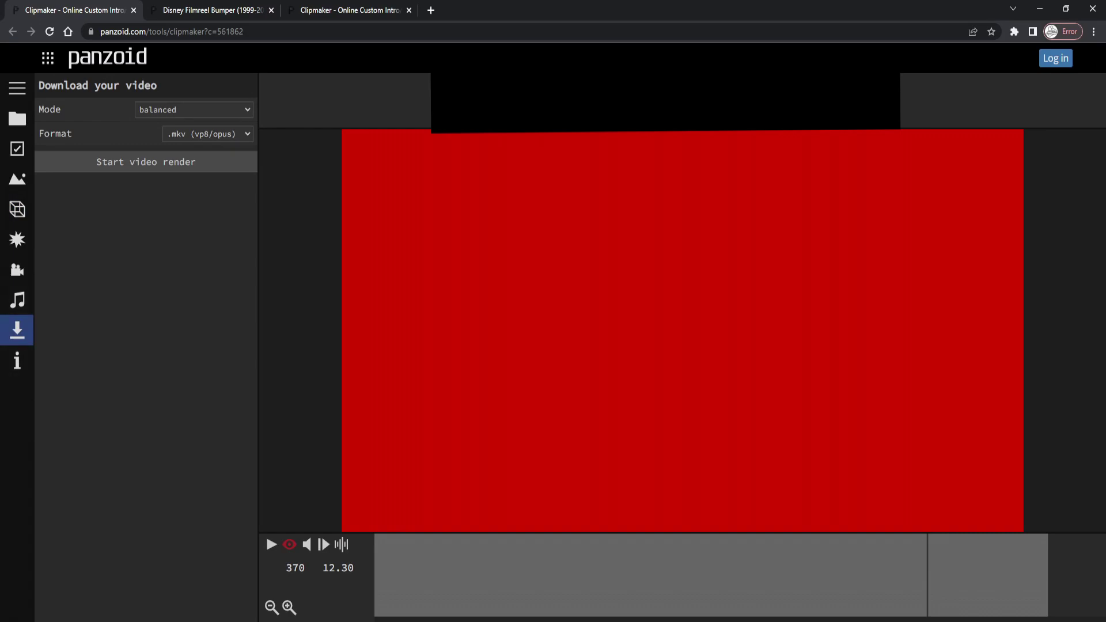
{"action": "left_click", "coordinate": [194, 109]}
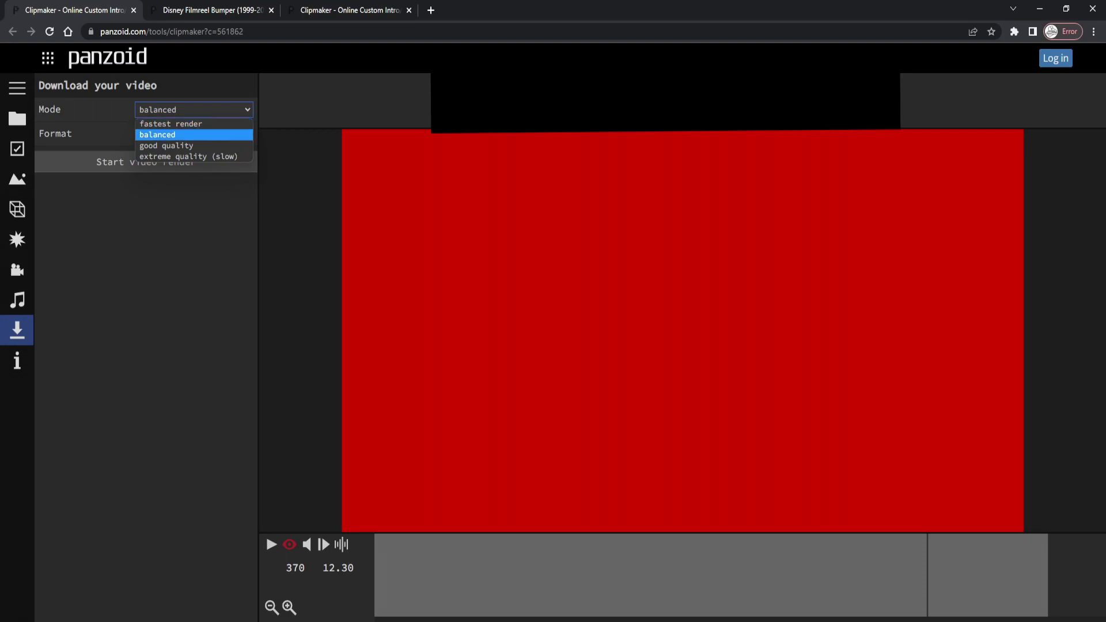
{"action": "left_click", "coordinate": [157, 136]}
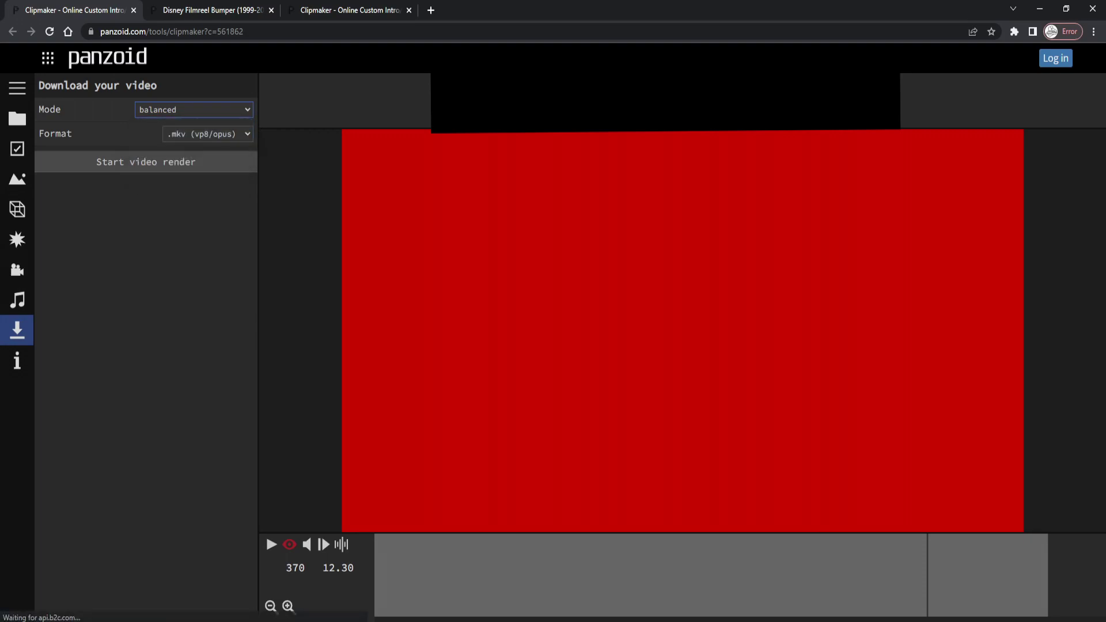
{"action": "left_click", "coordinate": [208, 133]}
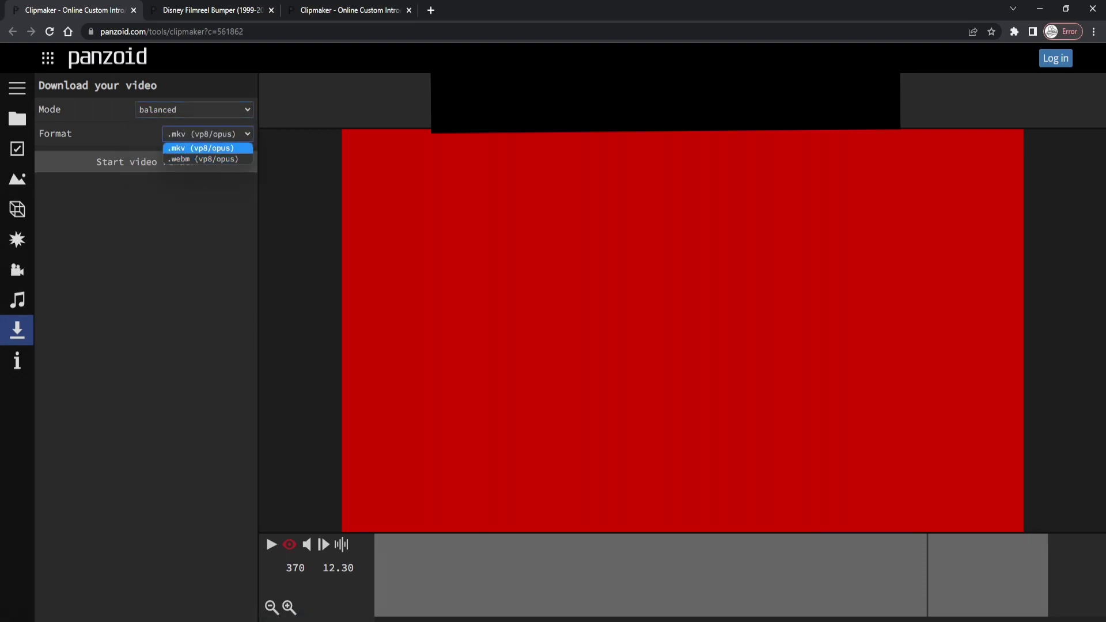
{"action": "left_click", "coordinate": [201, 148]}
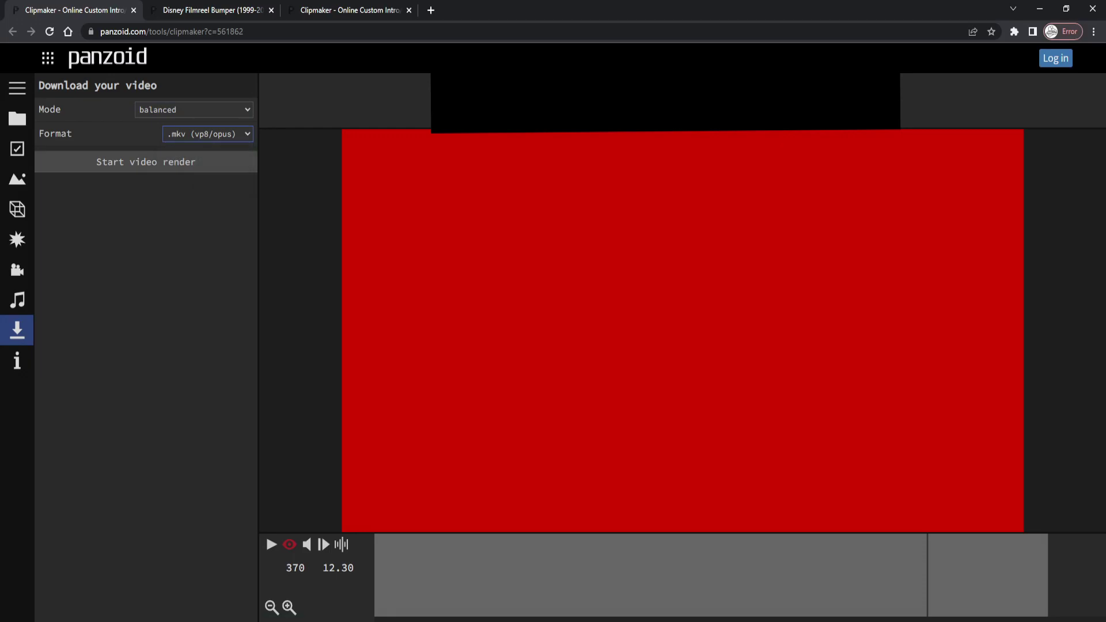
{"action": "left_click", "coordinate": [145, 162]}
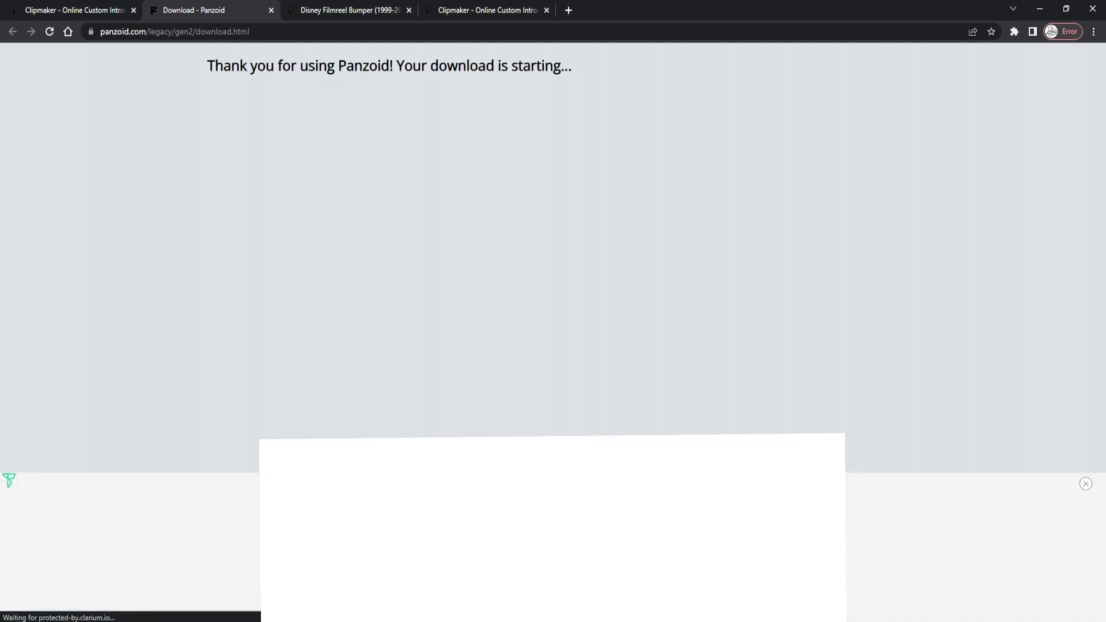
- On the download page, clear a stray text selection and open video (3).mkv from the download shelf
{"action": "left_click_drag", "start_coordinate": [208, 65], "coordinate": [571, 65]}
{"action": "left_click", "coordinate": [571, 65]}
{"action": "left_click", "coordinate": [51, 606]}
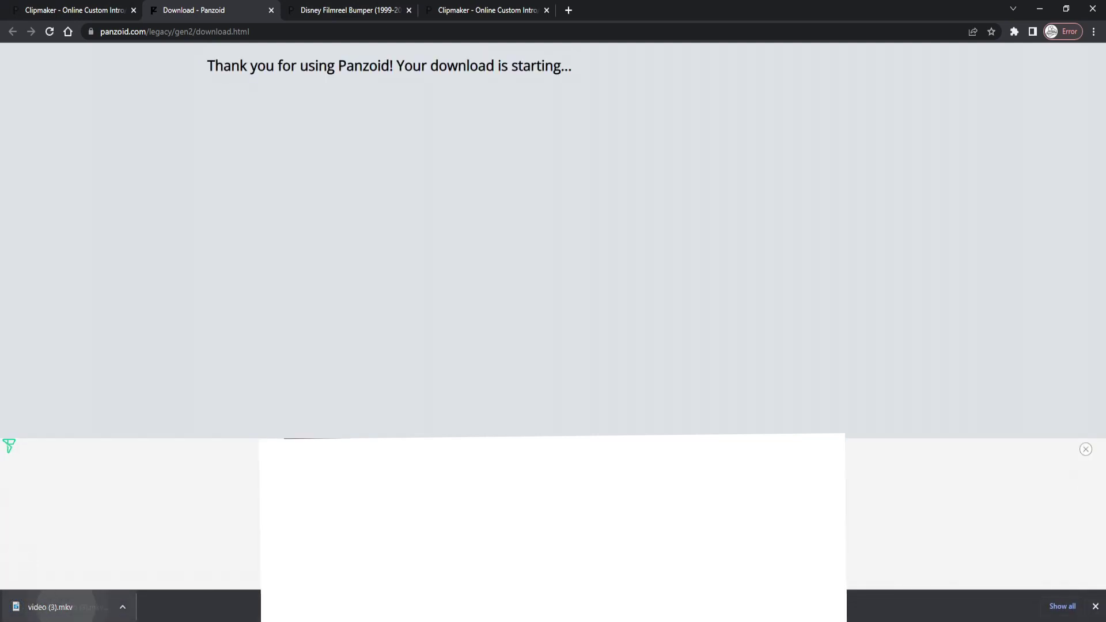